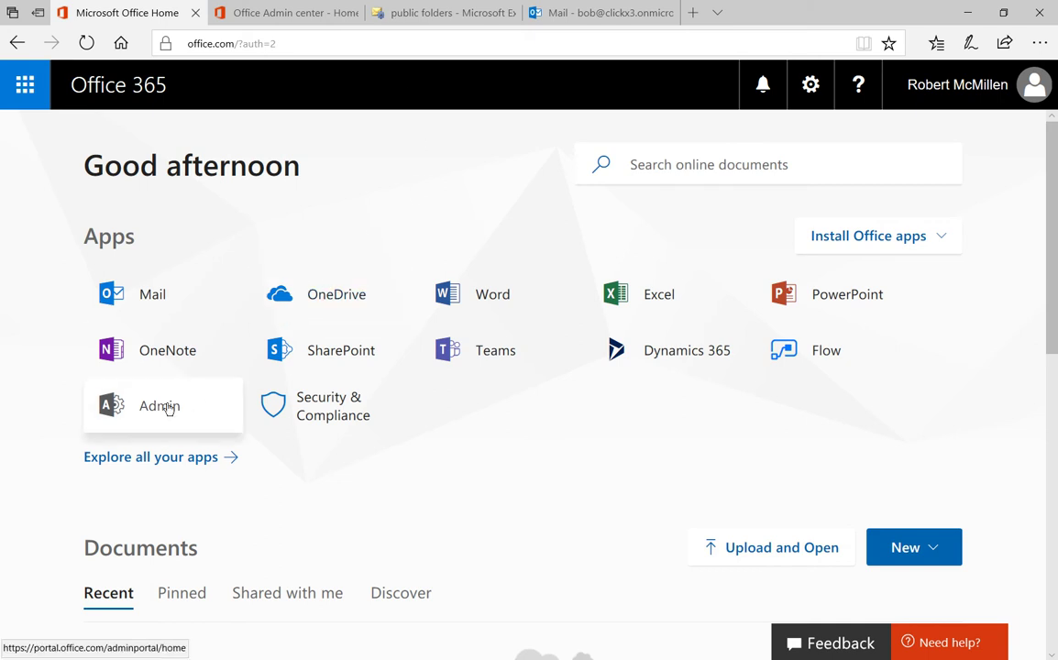
From the Office Admin center dashboard, bring up the list of admin centers.
click(285, 16)
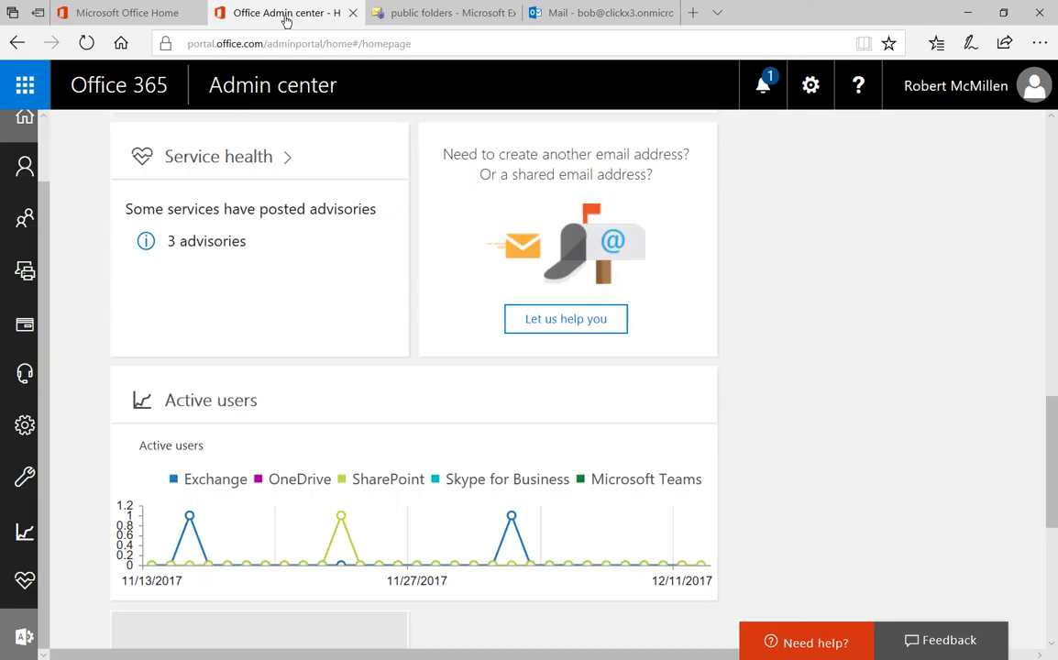
click(23, 639)
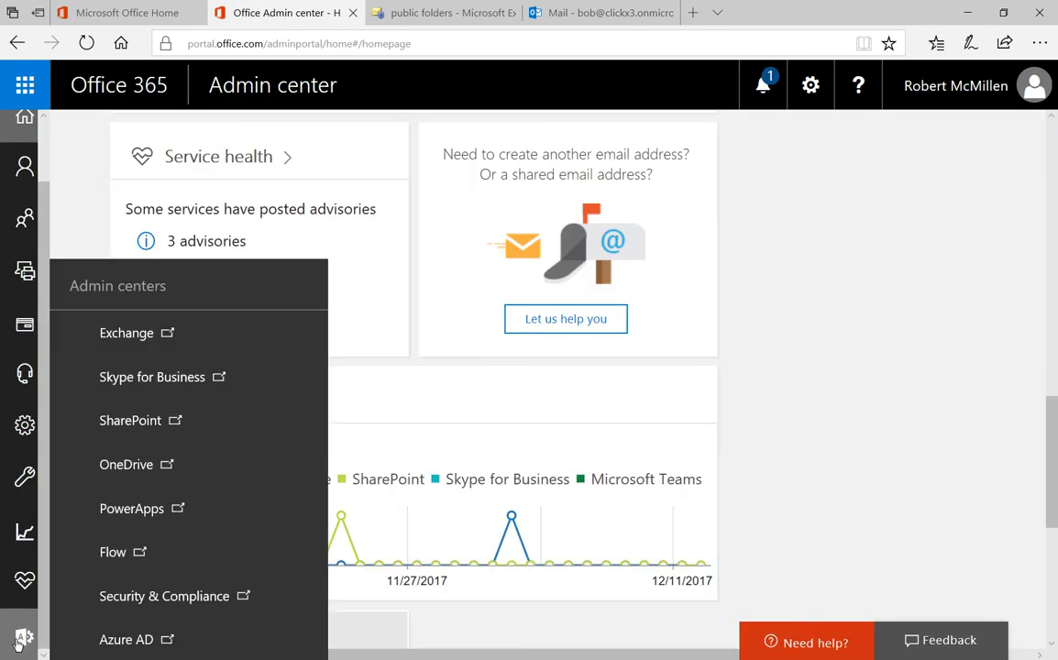
mouse_move(23, 637)
Go to the Exchange admin center and mail-enable the Cient A public folder.
click(177, 347)
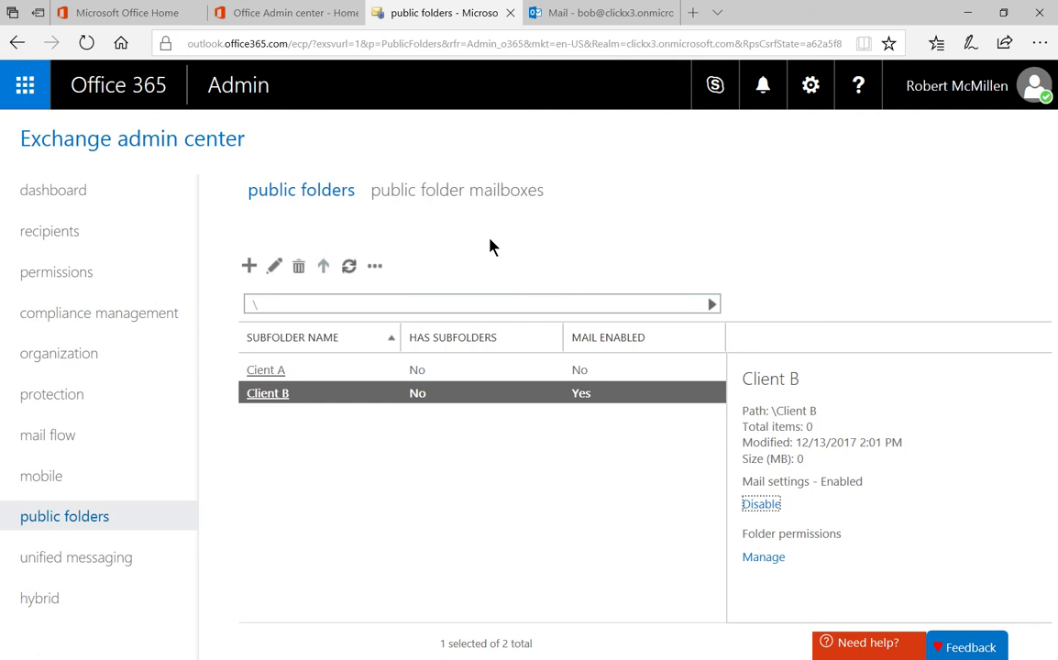
click(491, 376)
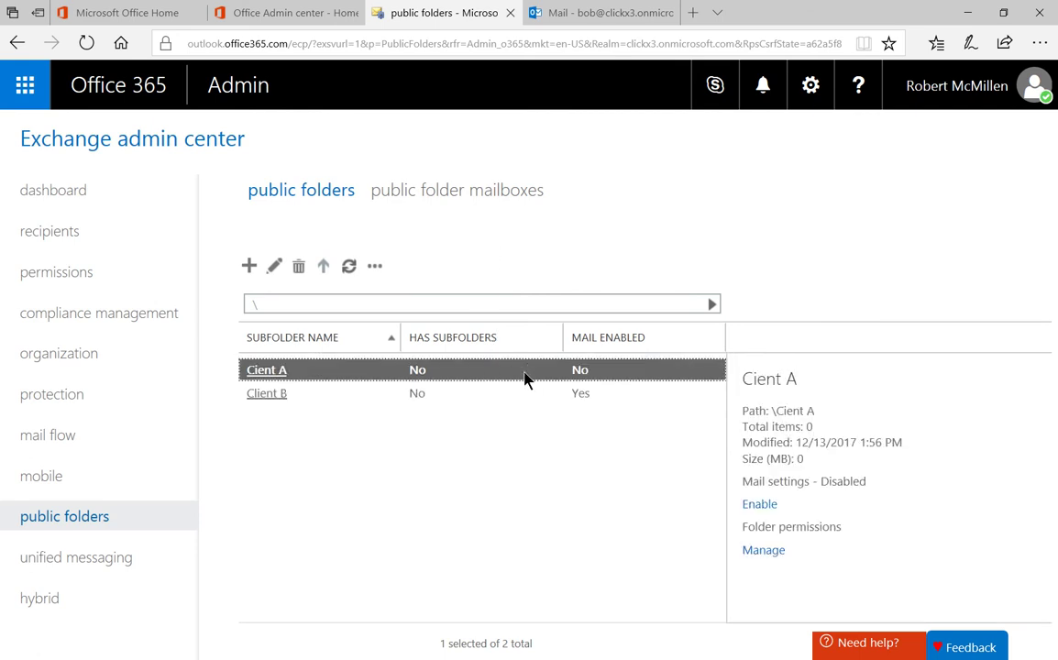
key(Tab)
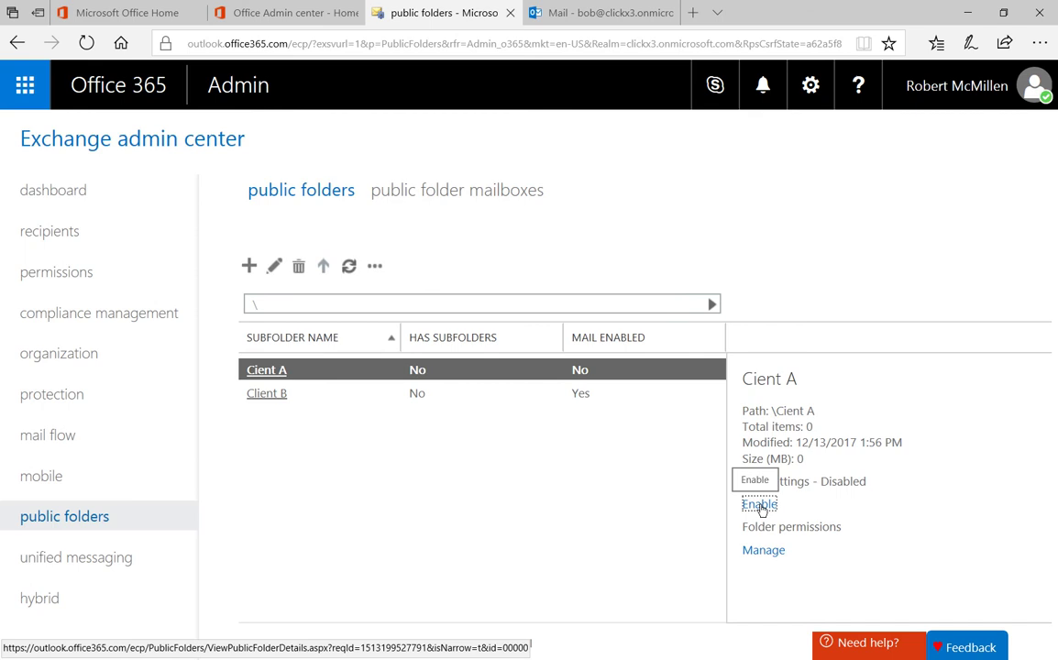
click(760, 508)
click(568, 462)
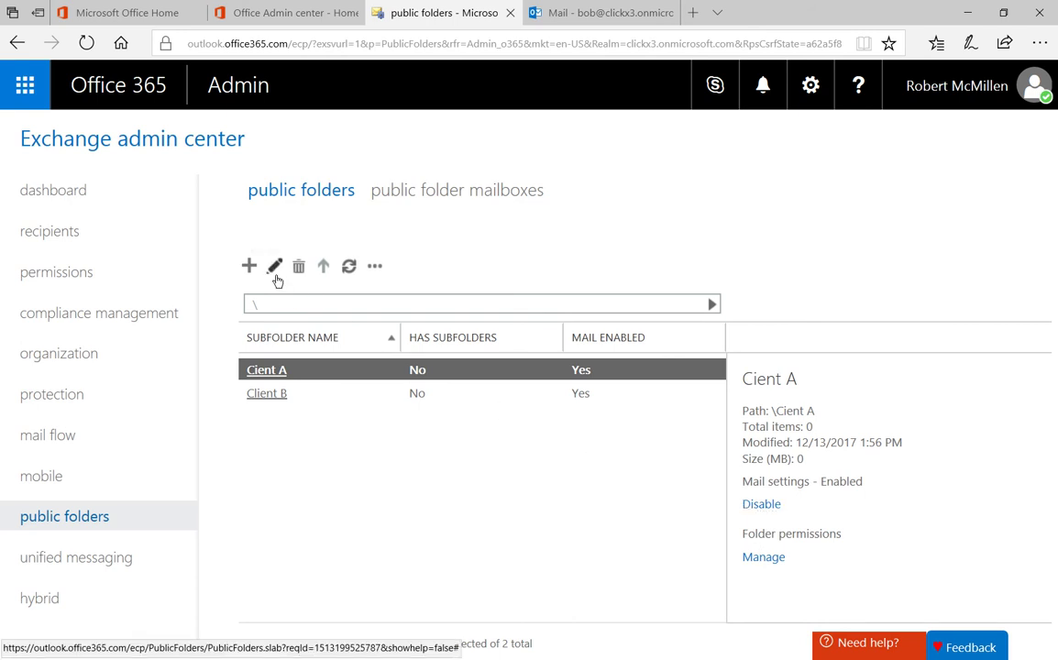
click(275, 271)
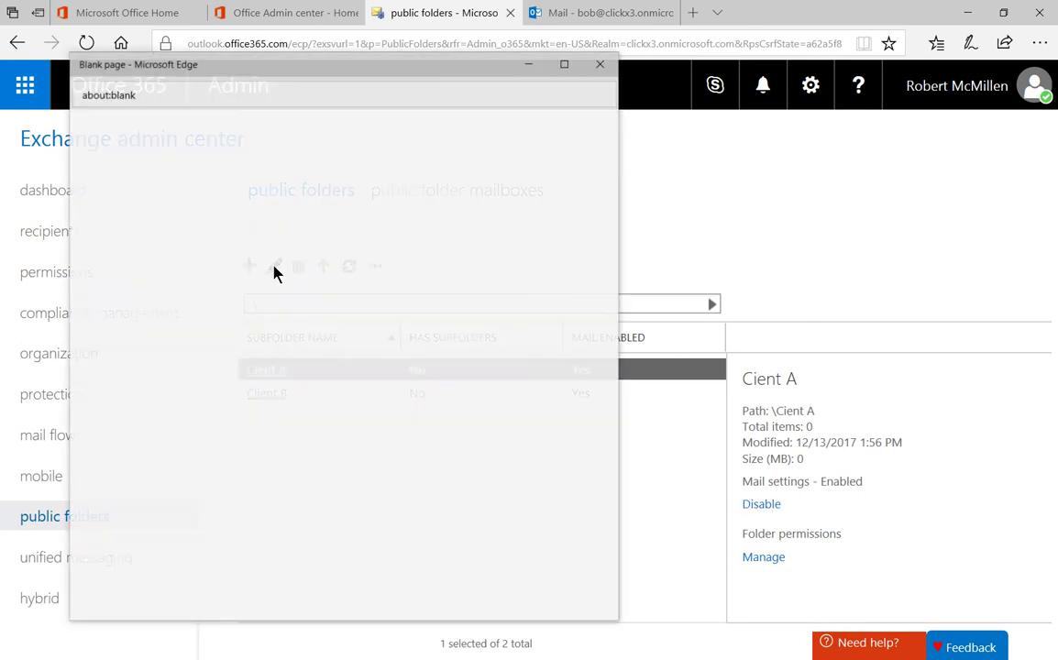
click(564, 63)
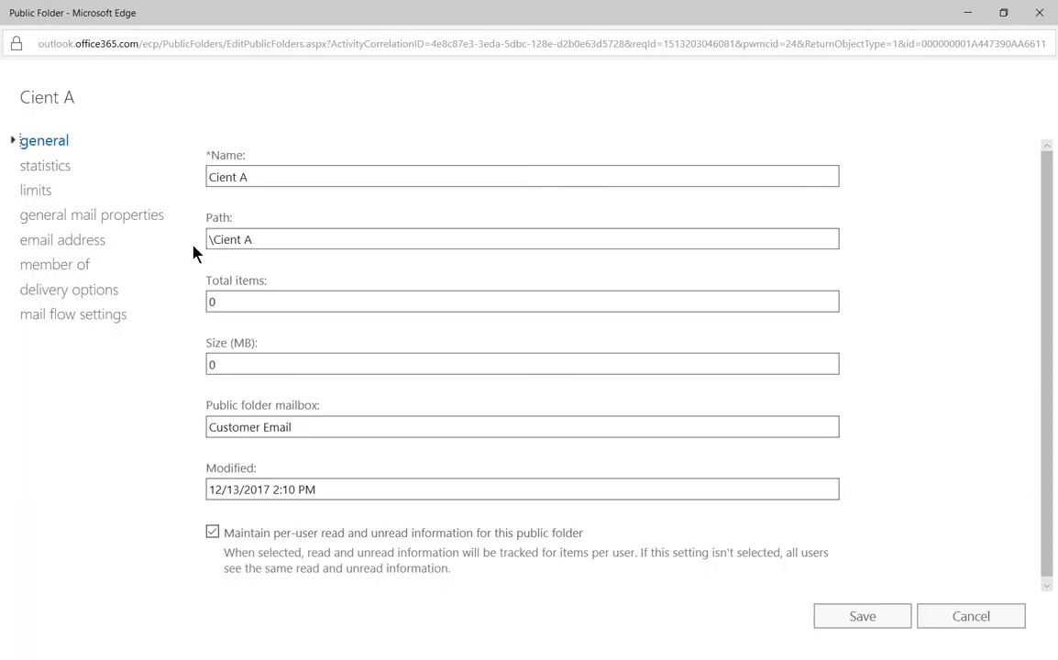
click(88, 243)
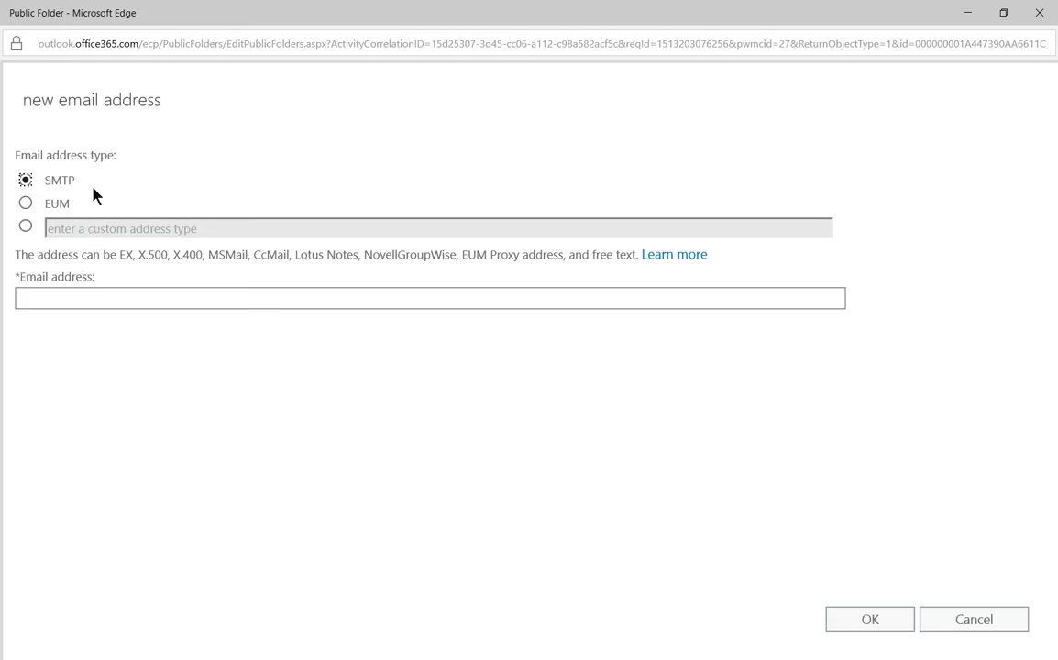
click(64, 299)
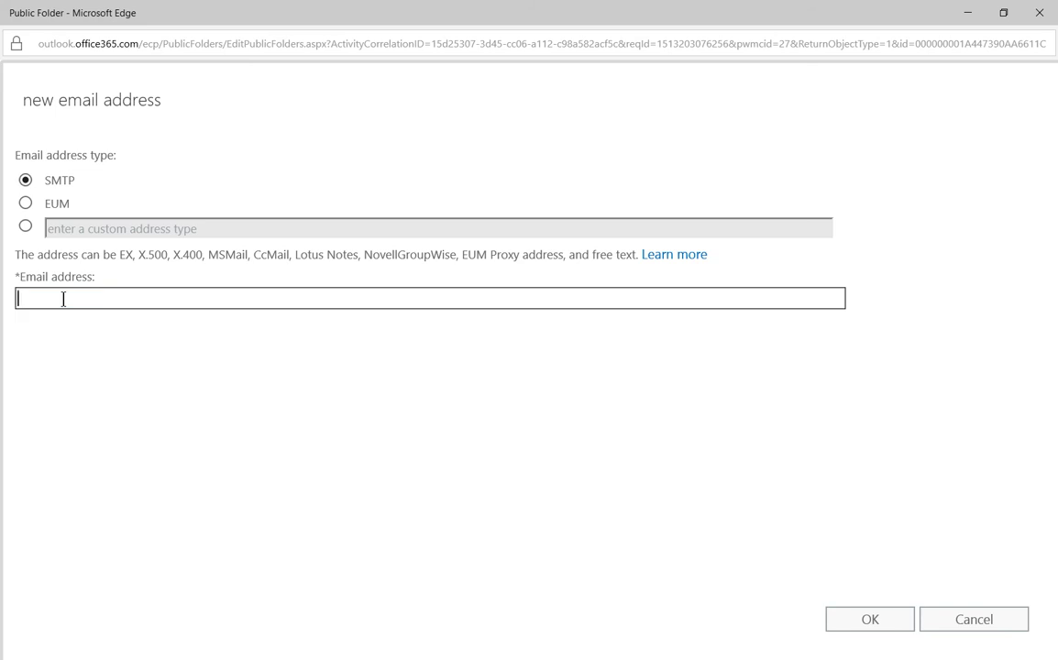
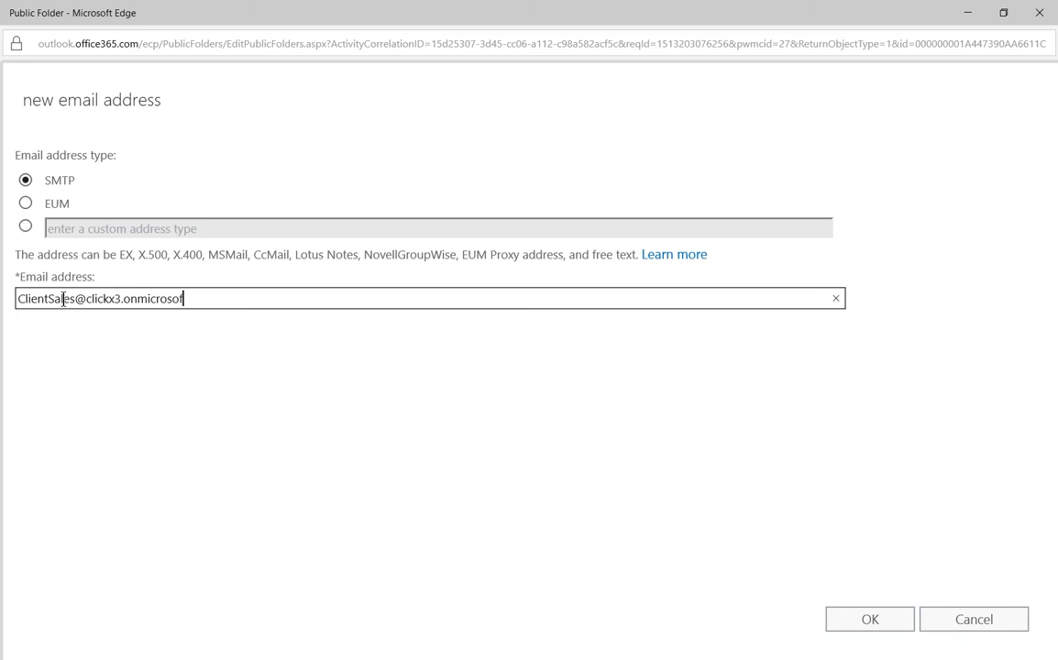
click(858, 621)
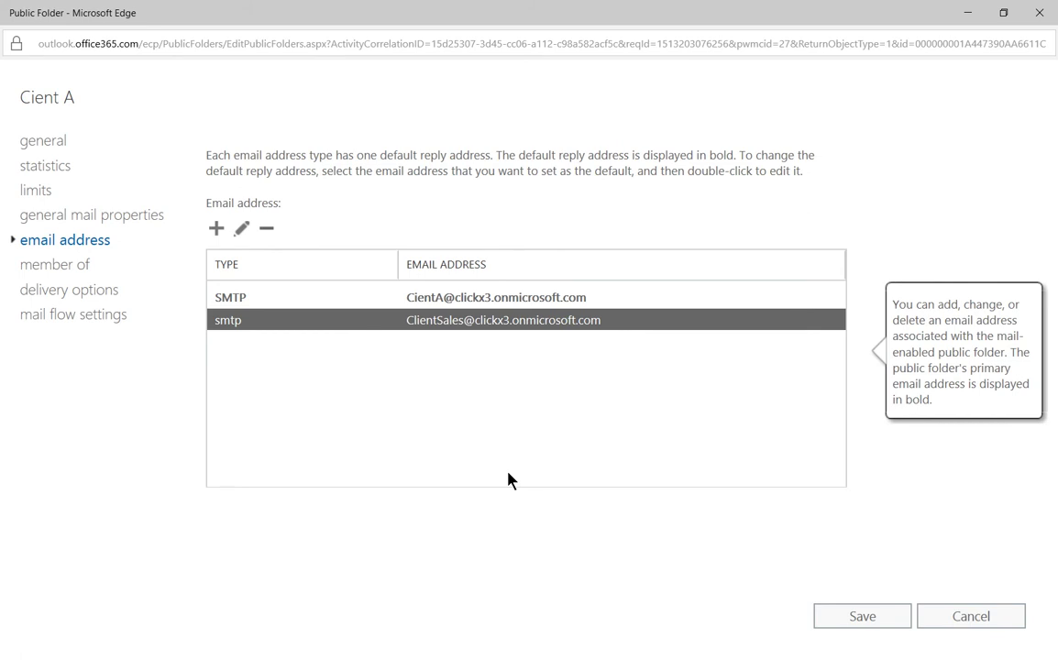
Show Cient A's mail flow settings, with no sending size limit and mail accepted from all senders.
click(91, 327)
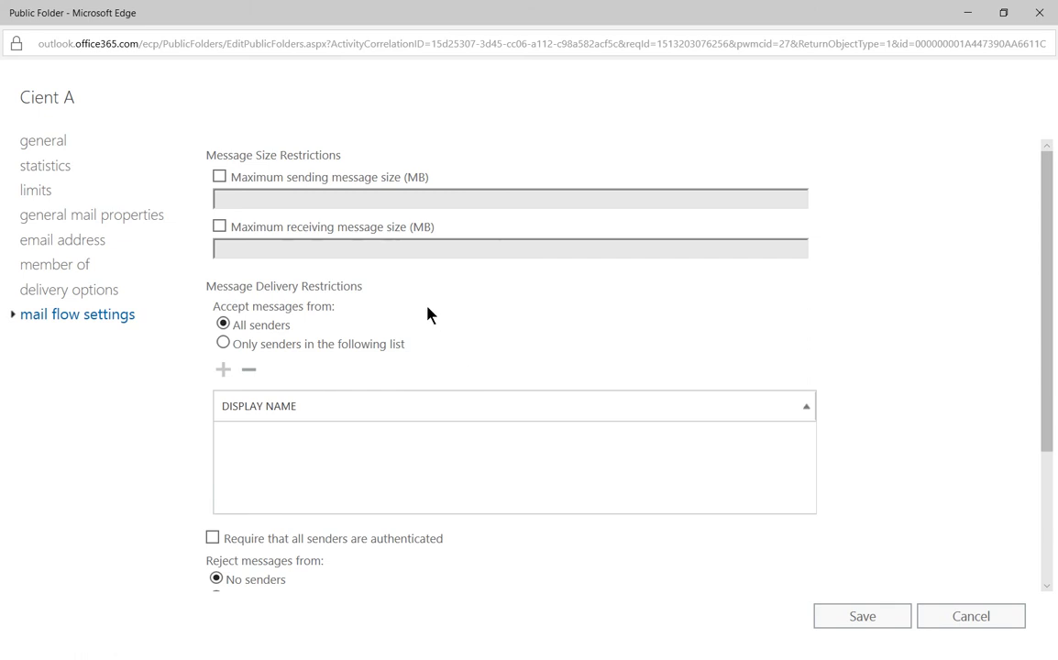
click(219, 176)
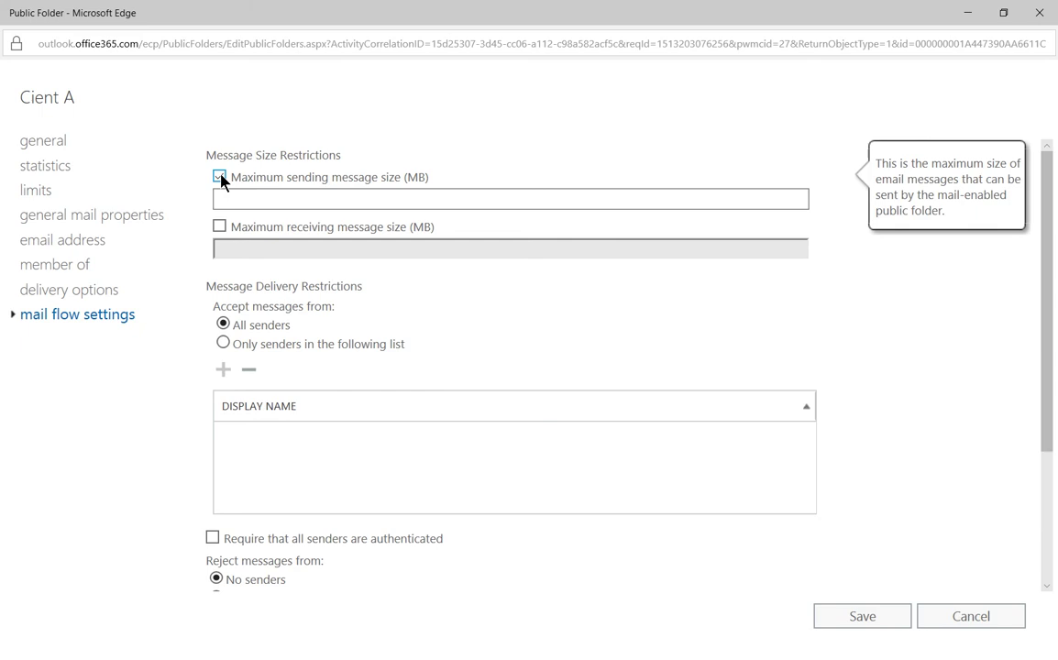
click(219, 176)
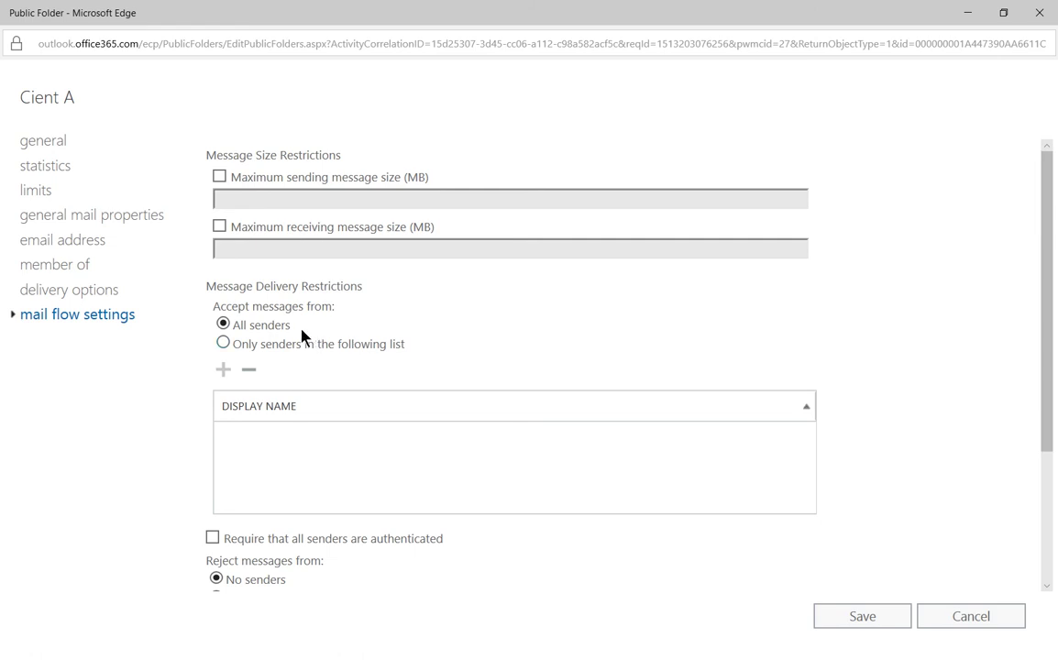
click(269, 349)
click(222, 371)
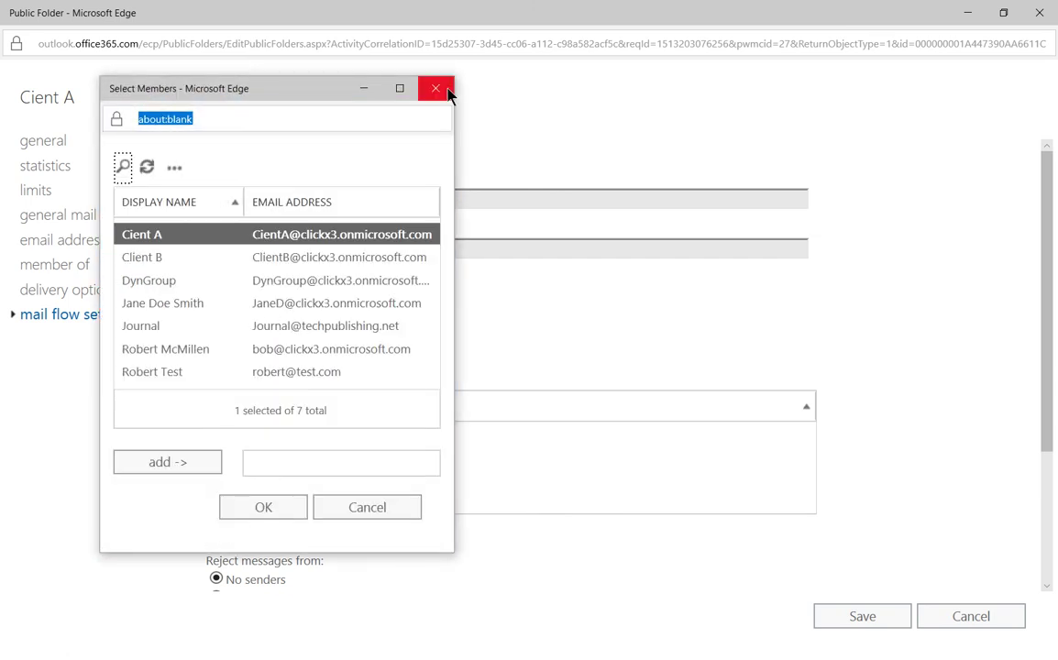
click(438, 89)
click(225, 325)
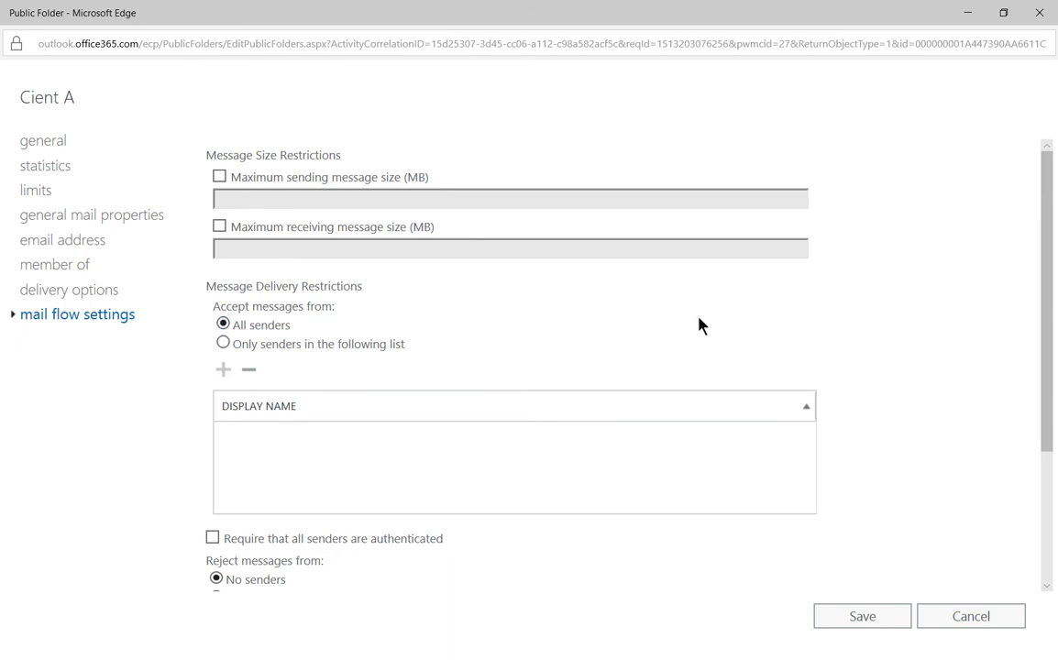
Scroll down to the 'Reject messages from' section of Cient A's mail flow settings.
scroll(699, 326, down, 2)
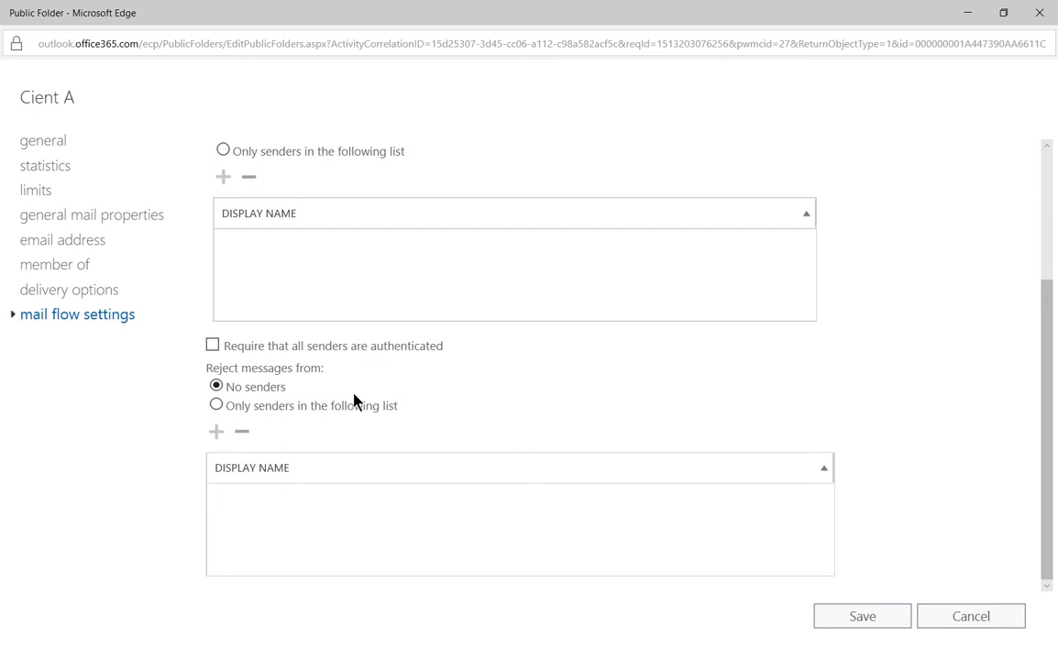
Set Cient A to reject messages only from listed senders, adding Robert Test.
click(288, 407)
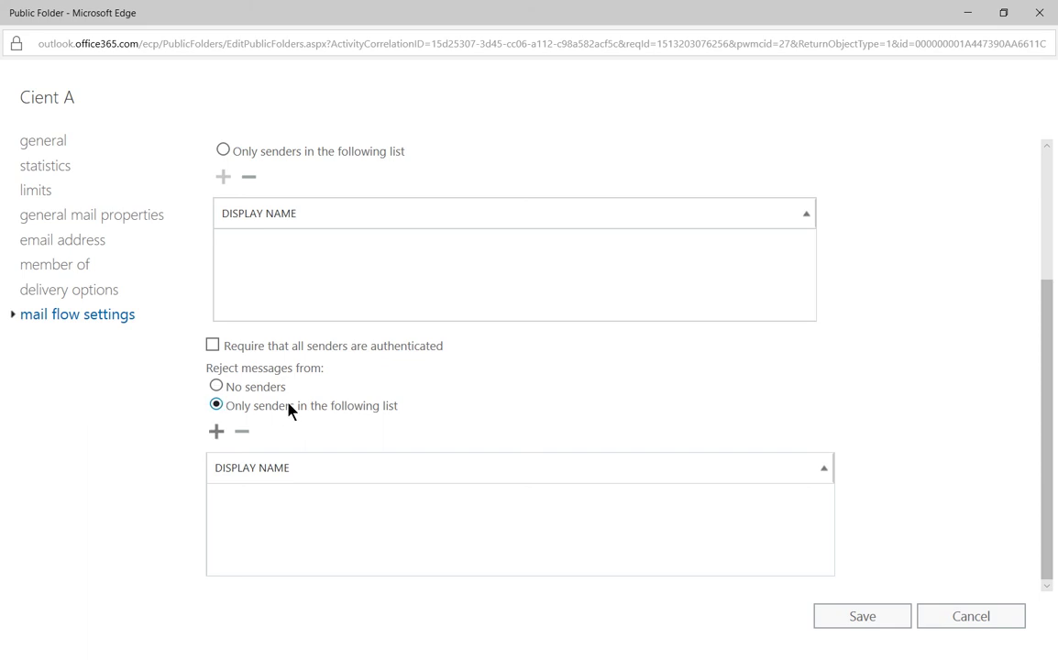
click(217, 432)
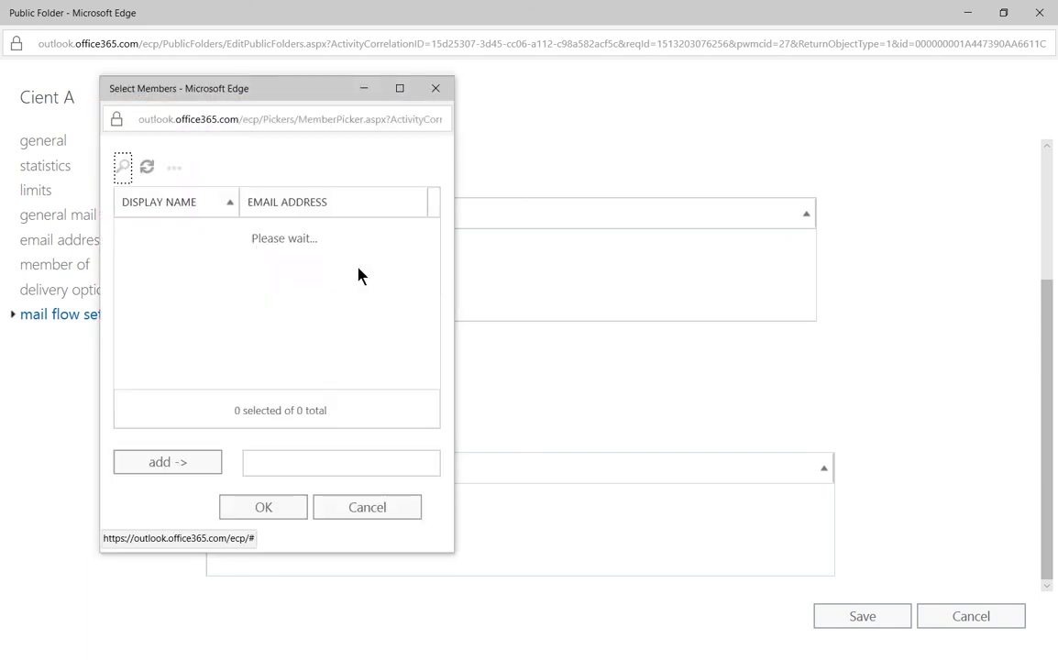
click(440, 89)
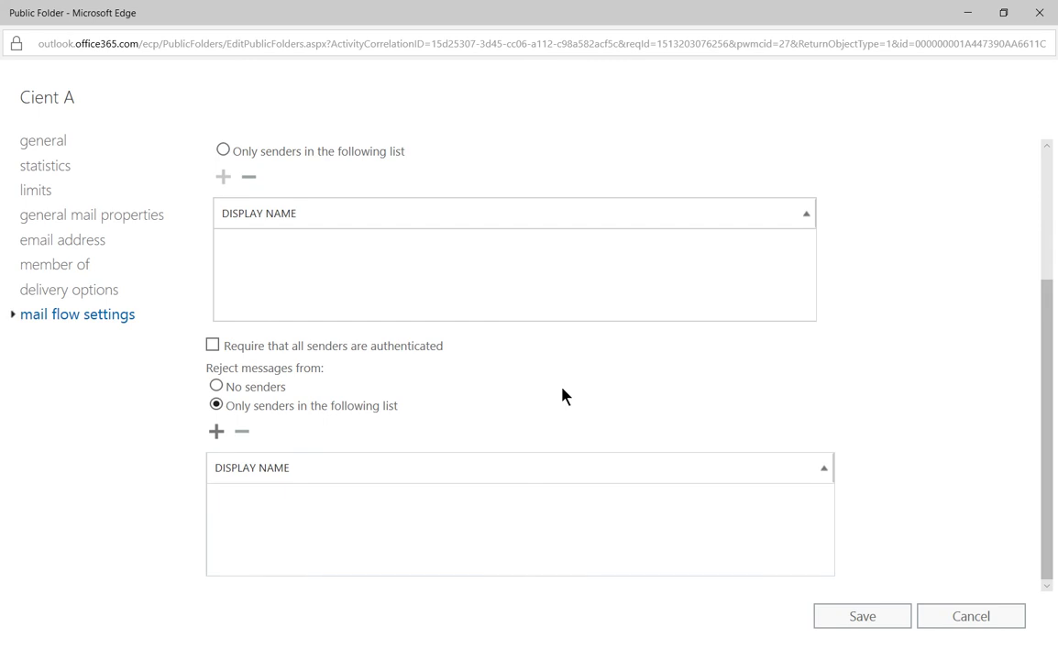
click(219, 433)
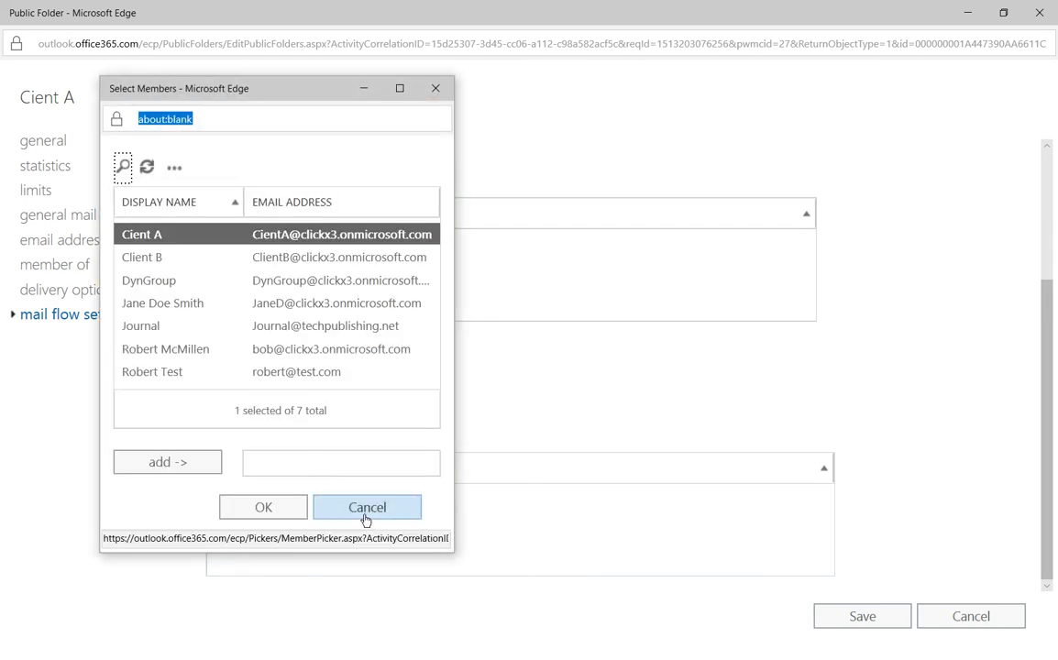
click(347, 374)
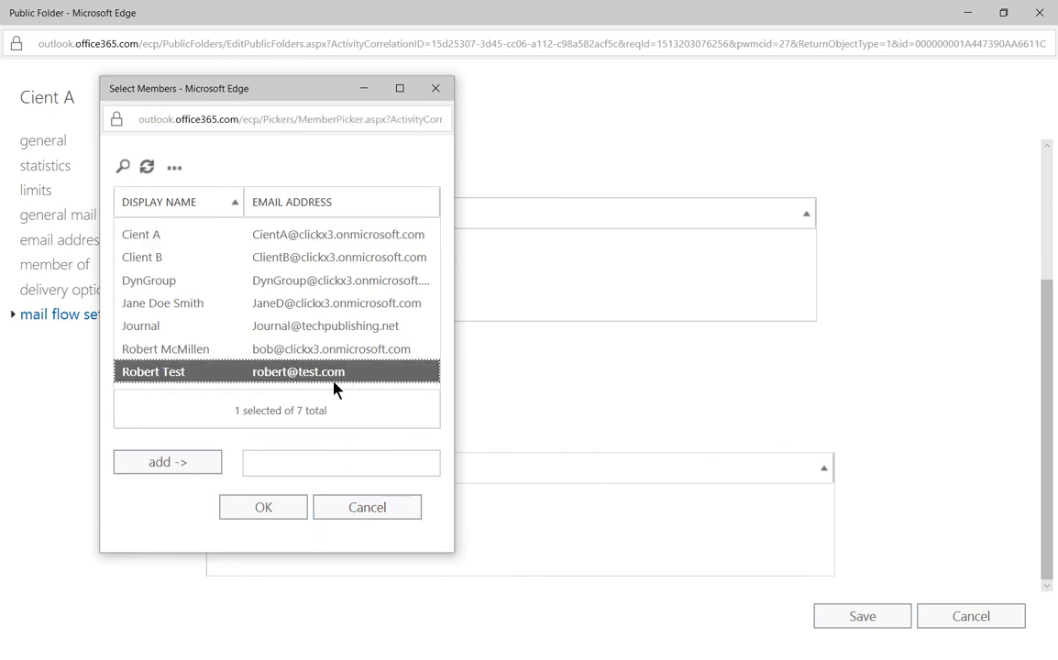
click(184, 463)
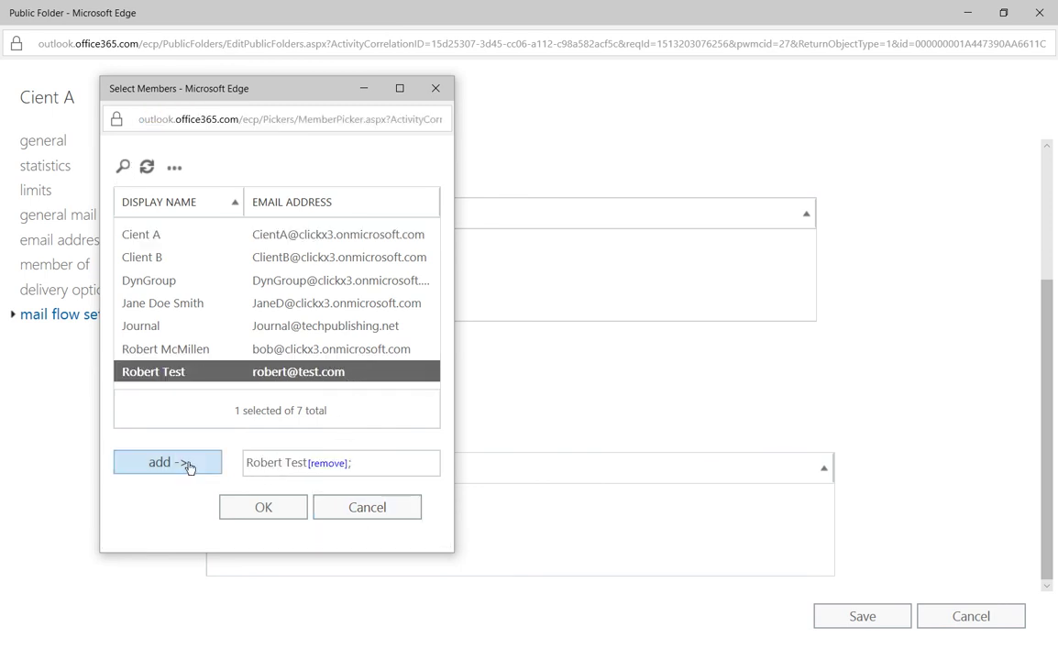
click(264, 507)
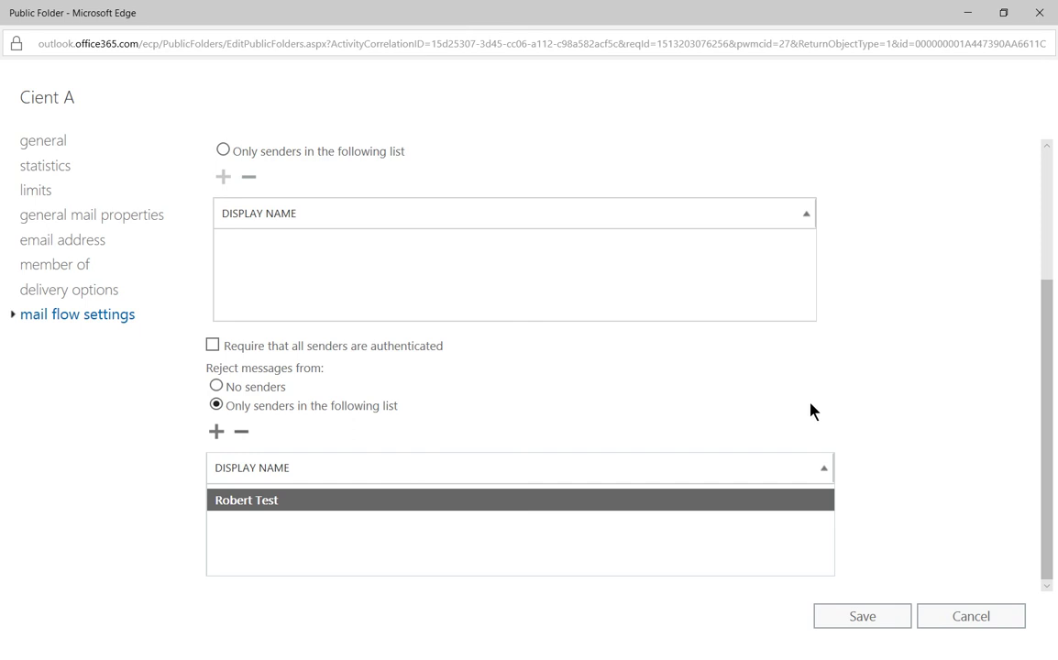
Save the mail flow settings and dismiss the confirmation.
scroll(472, 519, up, 3)
click(862, 618)
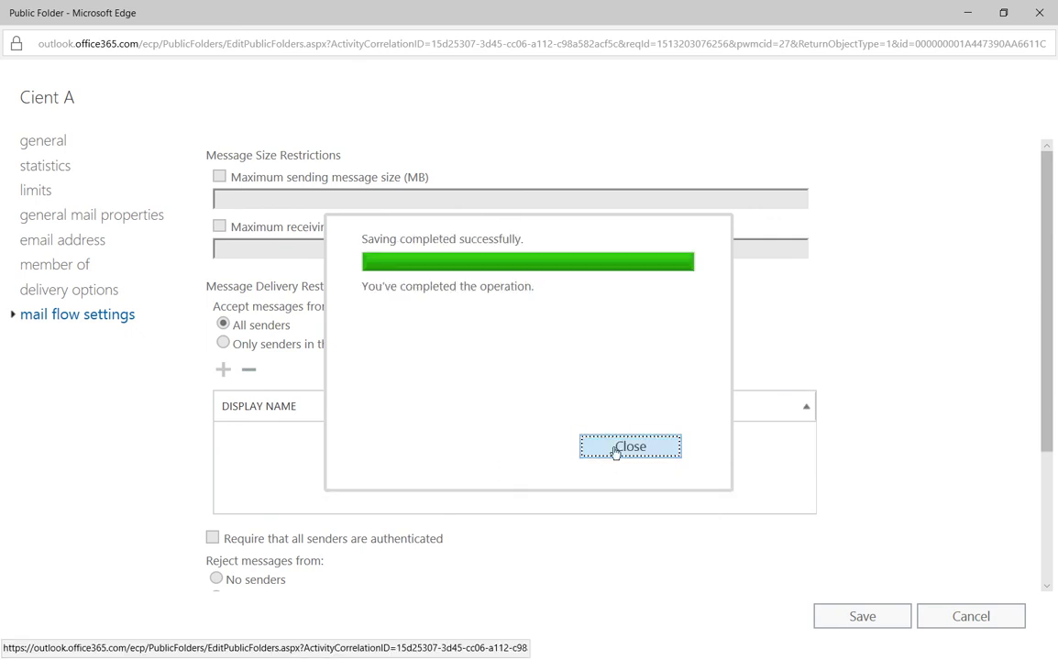
click(616, 448)
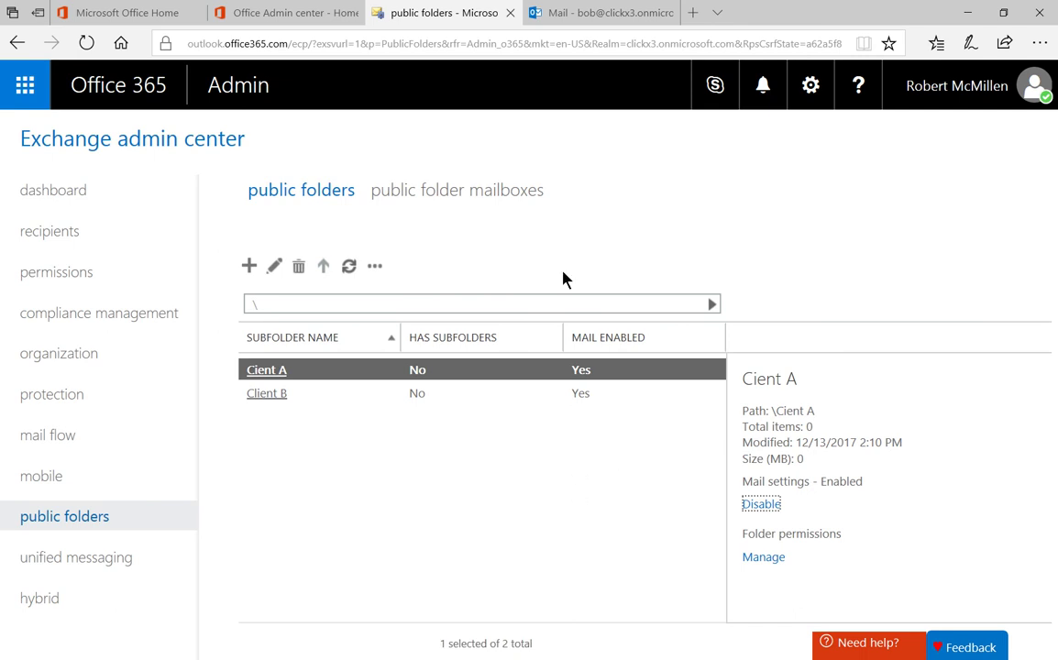
Start a new Outlook message with Cient A as the To recipient, ready for the subject.
click(569, 13)
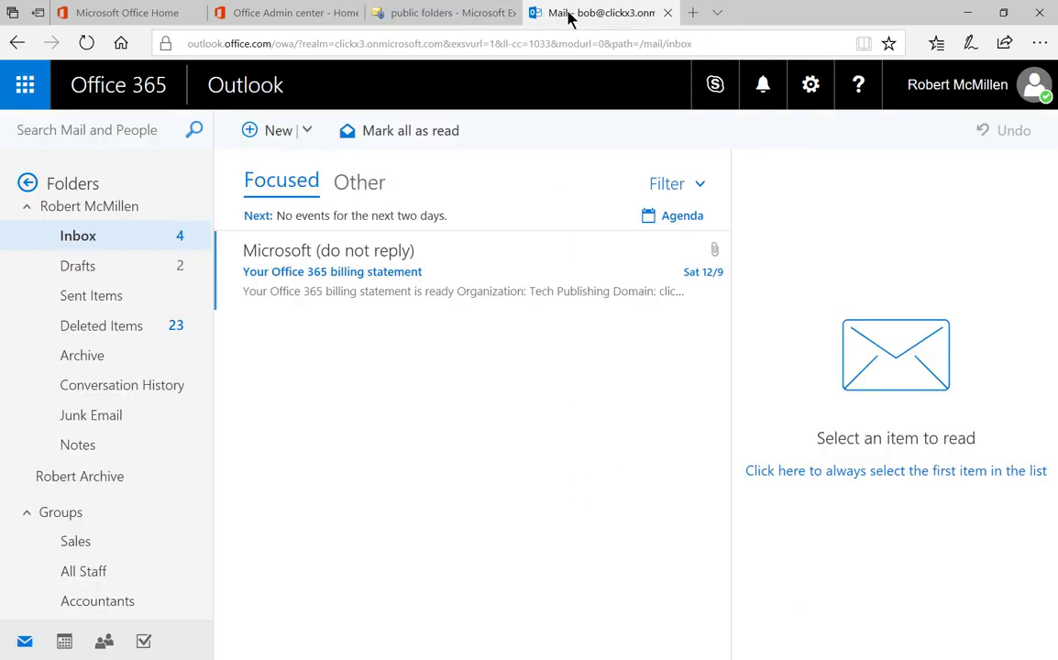
click(250, 133)
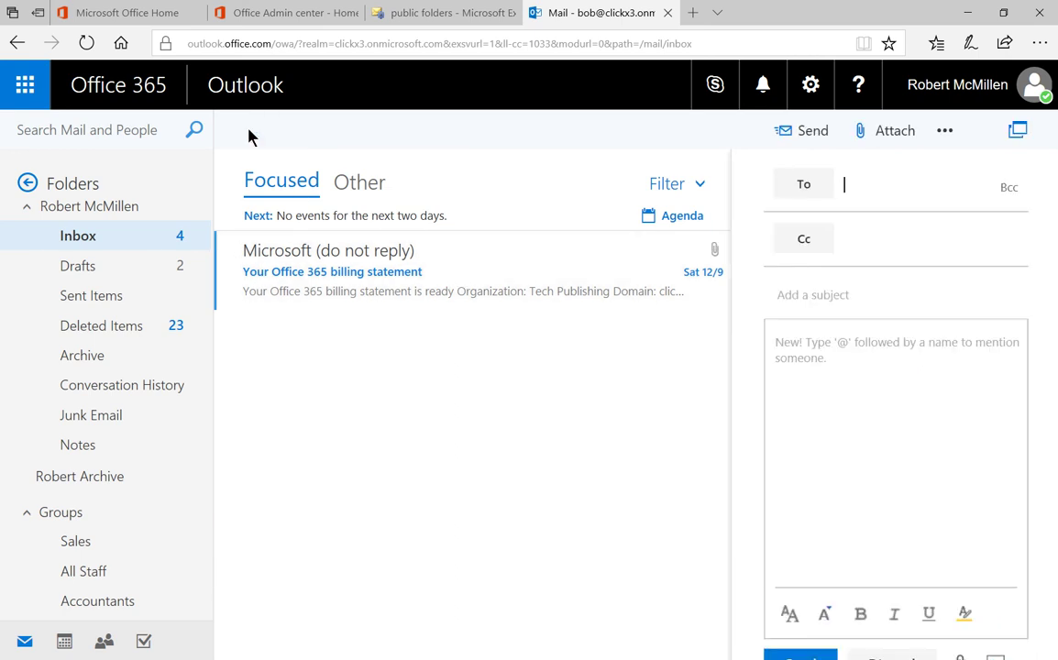
click(794, 186)
click(372, 261)
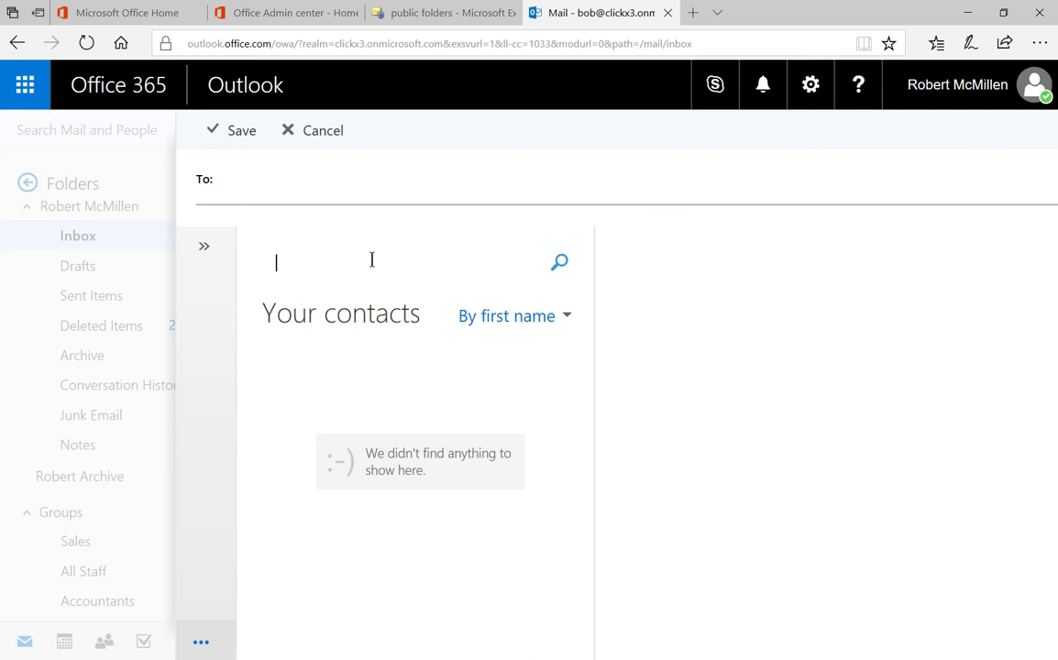
text(c)
click(560, 263)
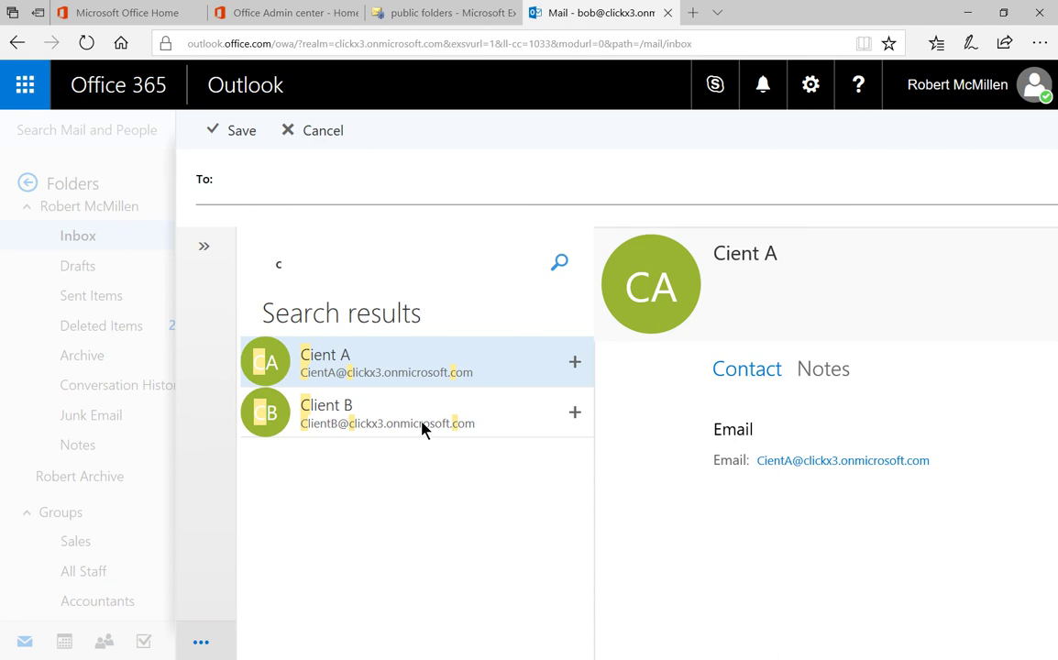
click(381, 368)
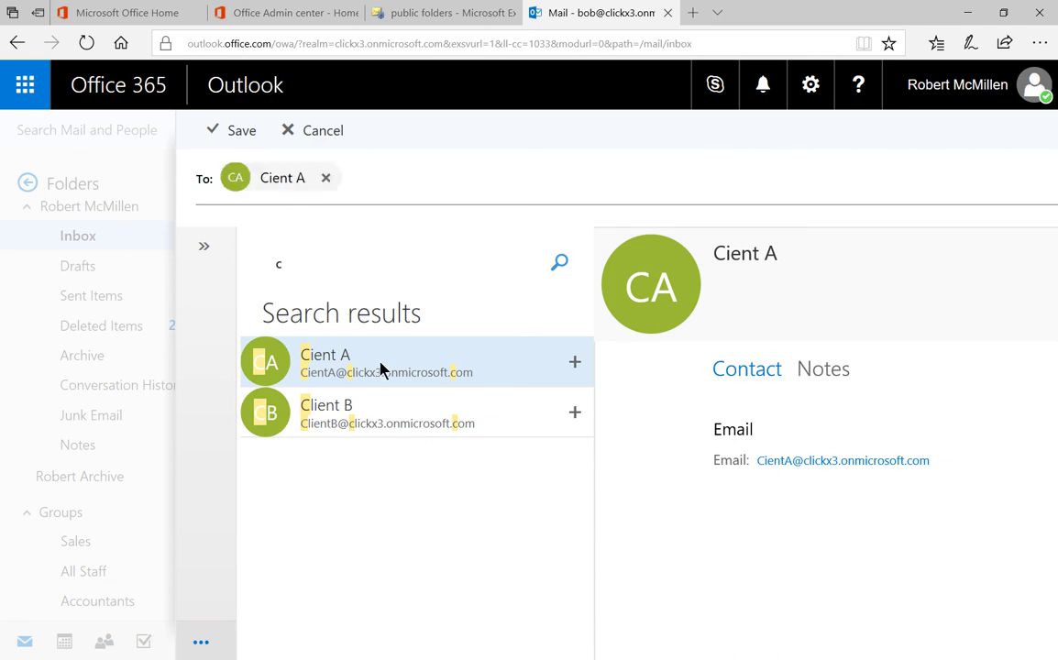
click(240, 134)
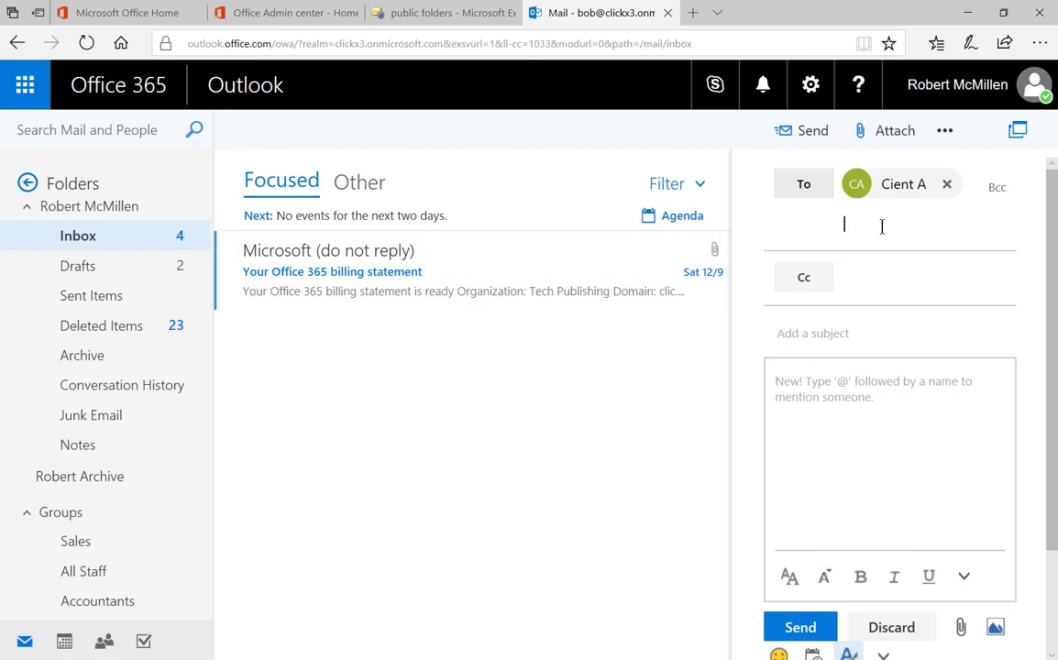
click(886, 284)
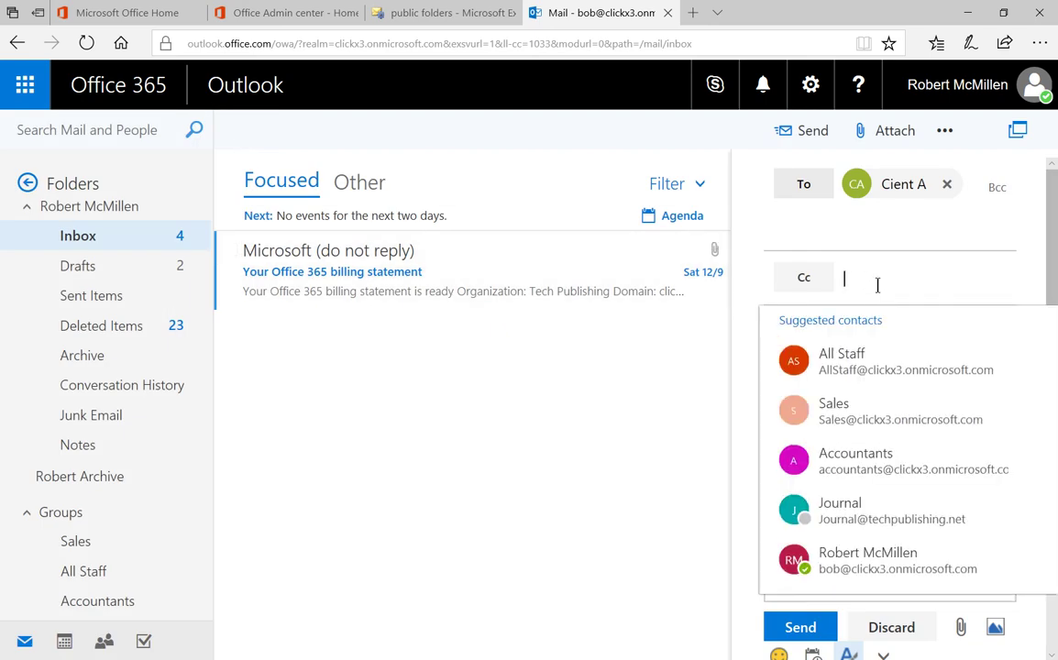
click(810, 335)
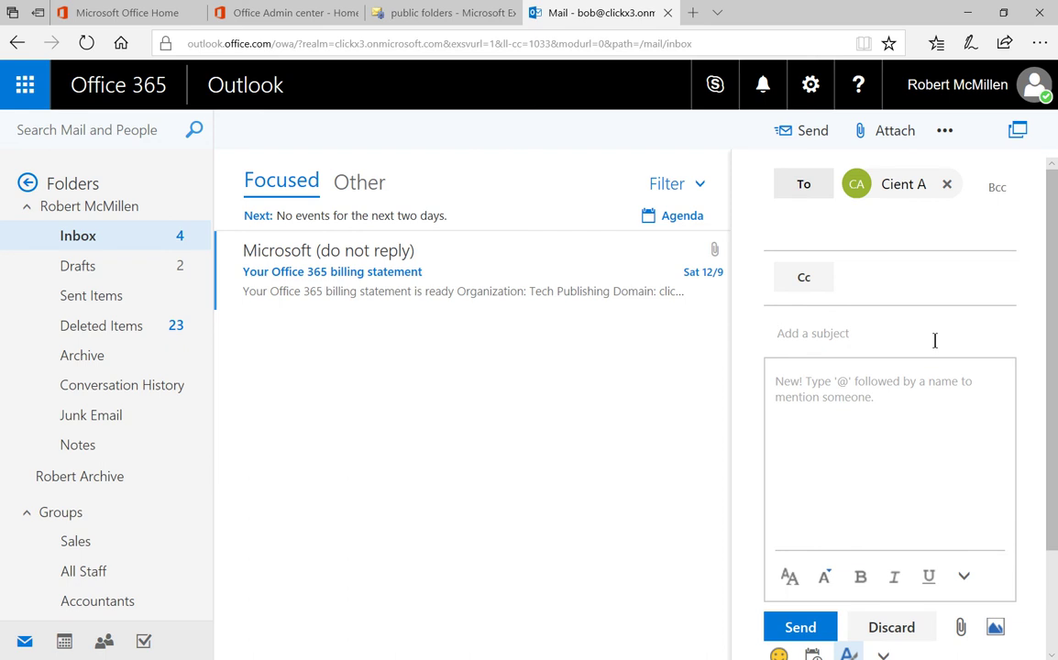